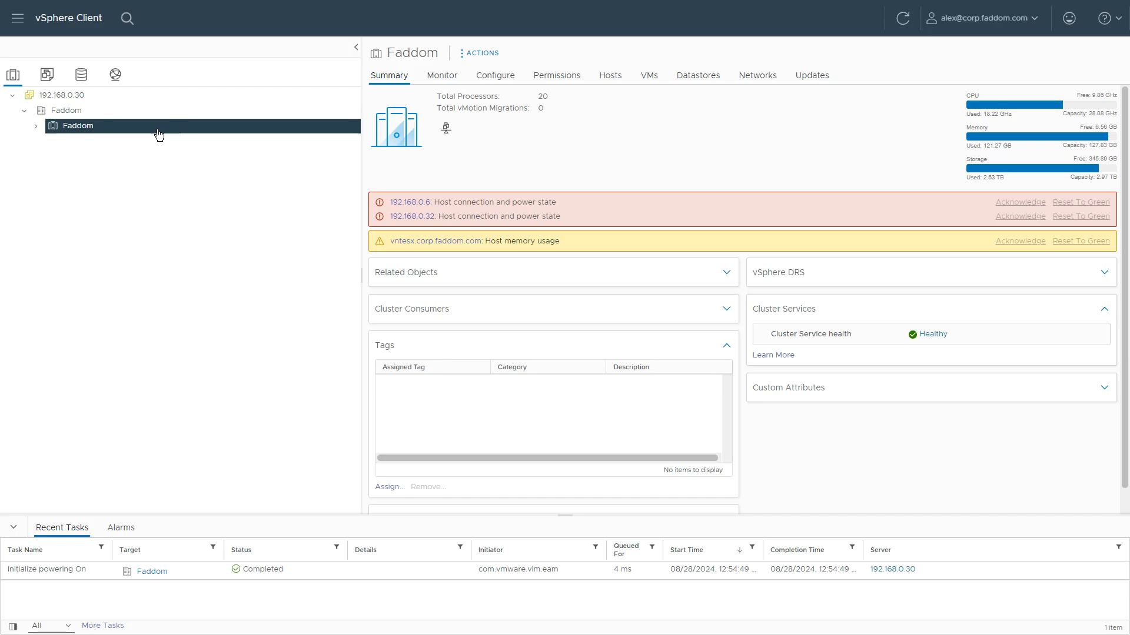
# - Start deploying an OVF template on the Faddom cluster from the local file Faddom Server Appliance - 2024.1.60.ova
pyautogui.rightClick(157, 130)
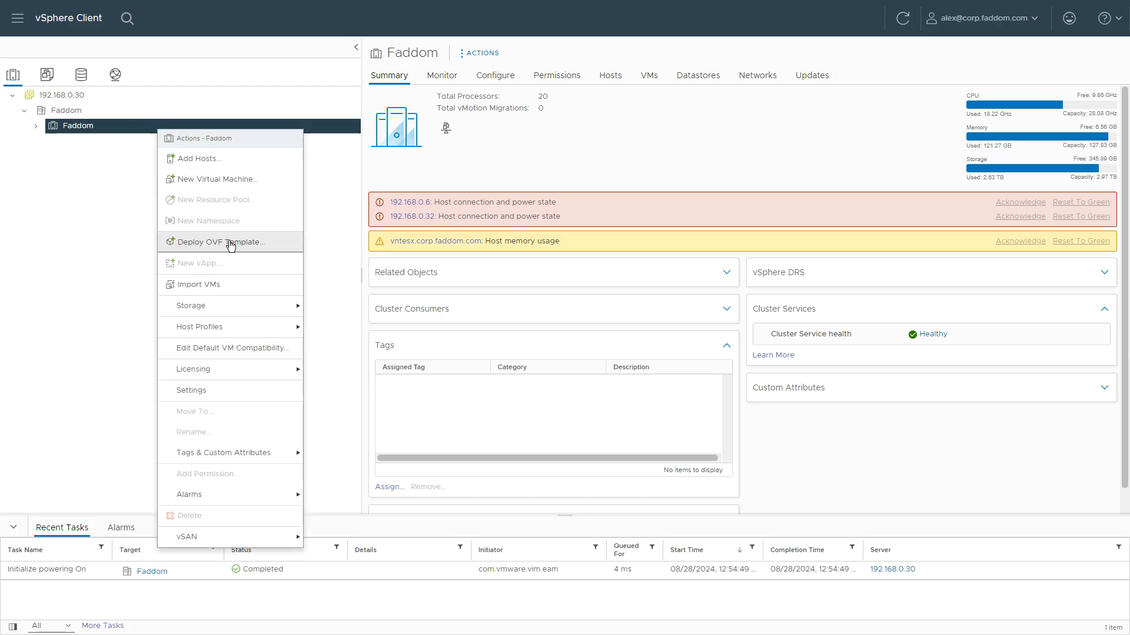
pyautogui.click(226, 245)
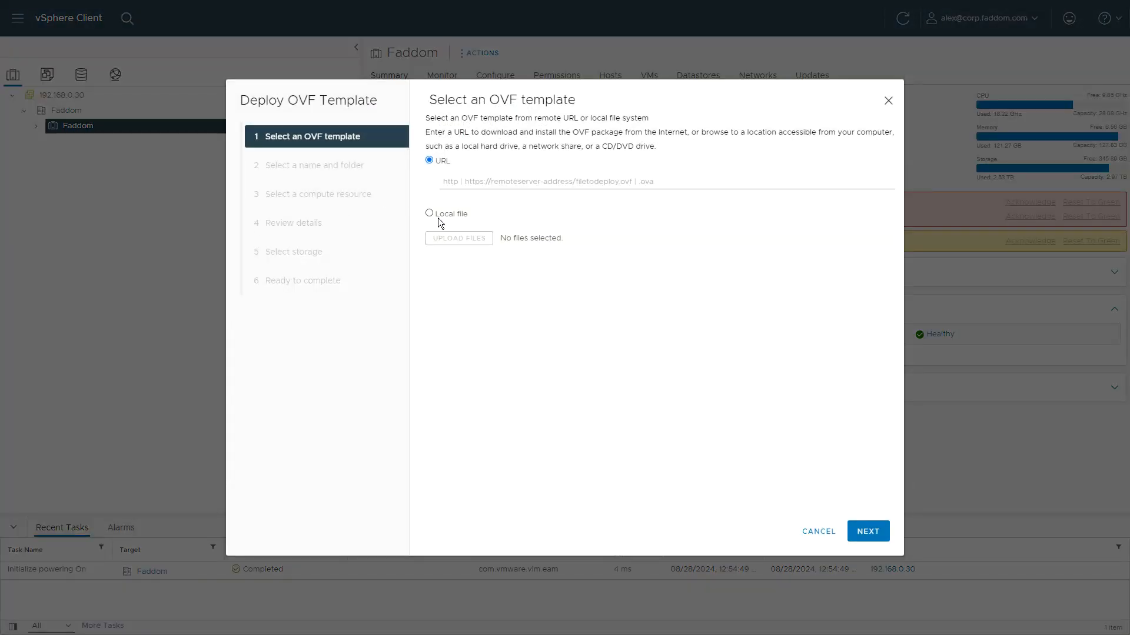
pyautogui.click(439, 218)
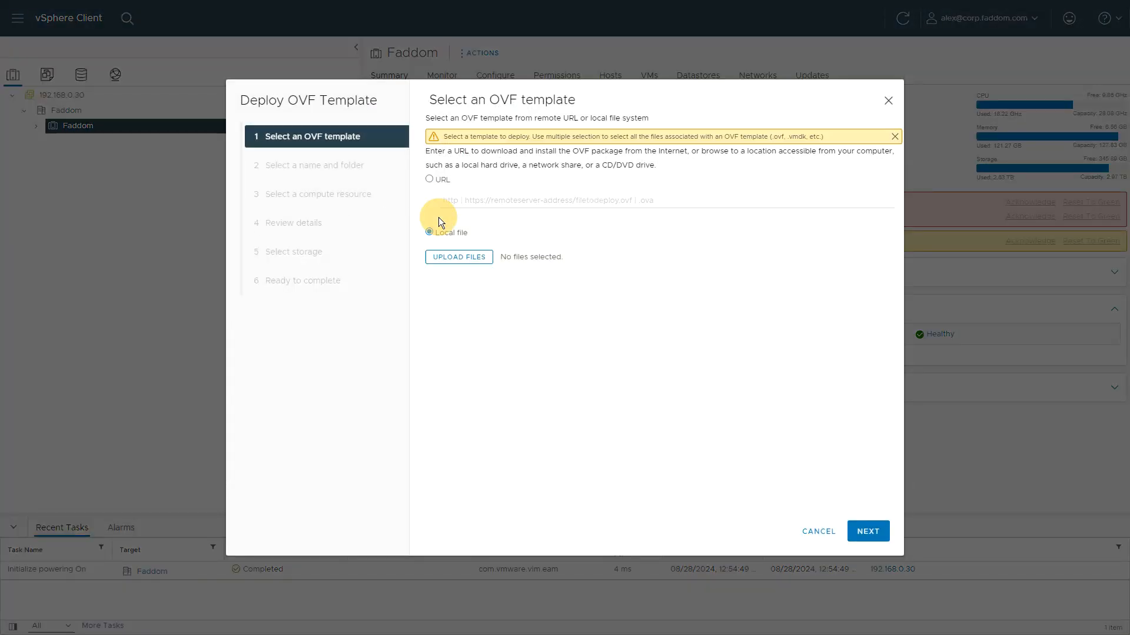
pyautogui.click(452, 262)
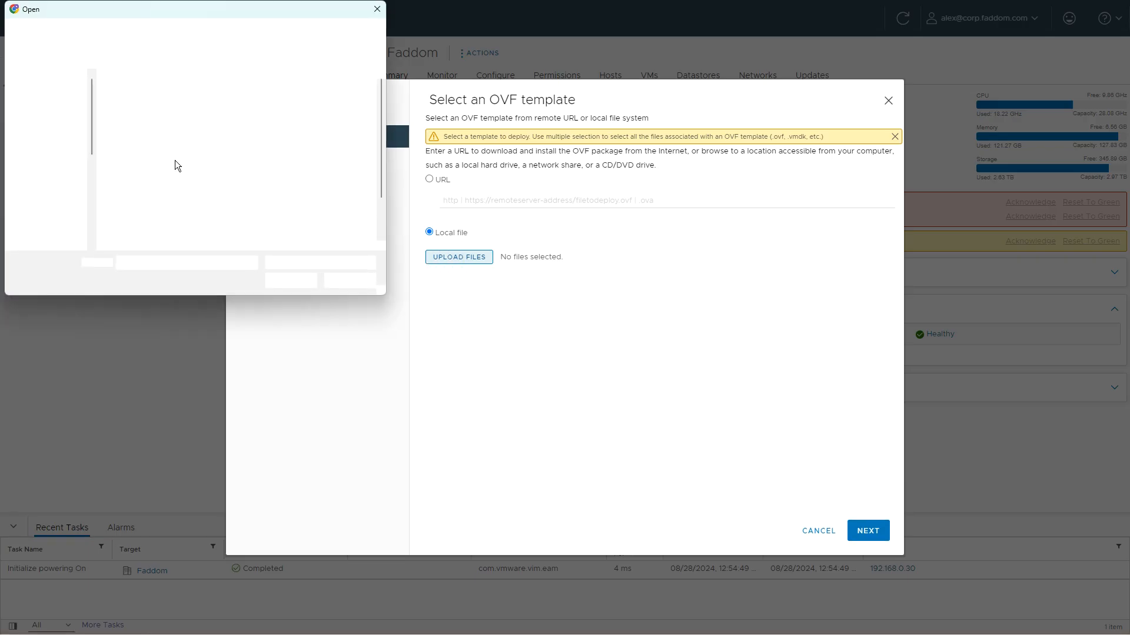
pyautogui.click(270, 120)
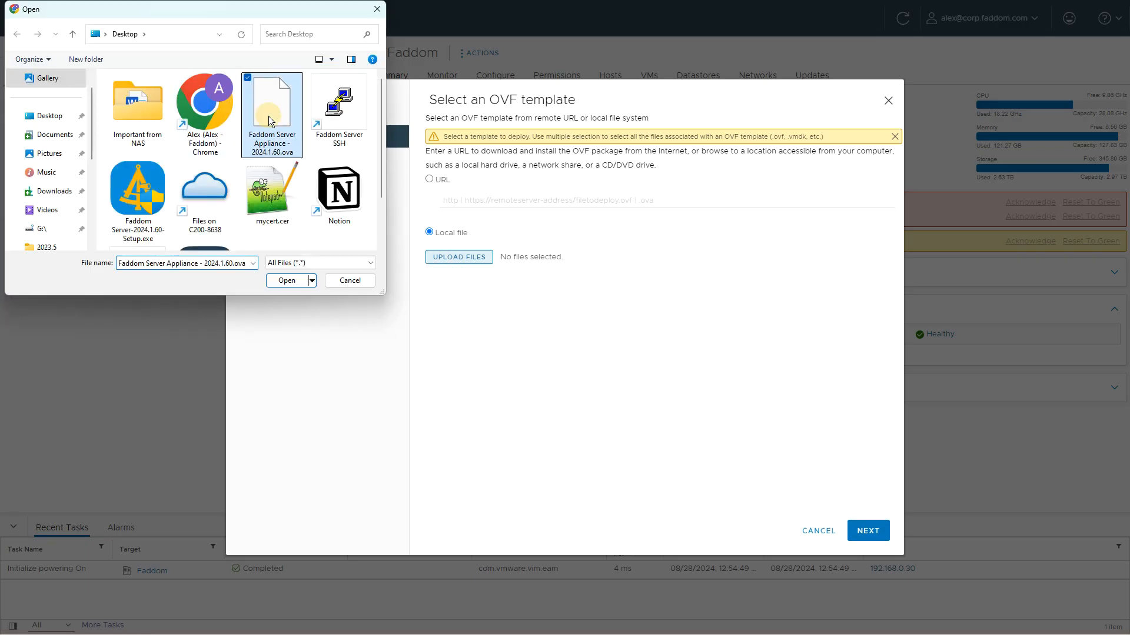
pyautogui.click(288, 282)
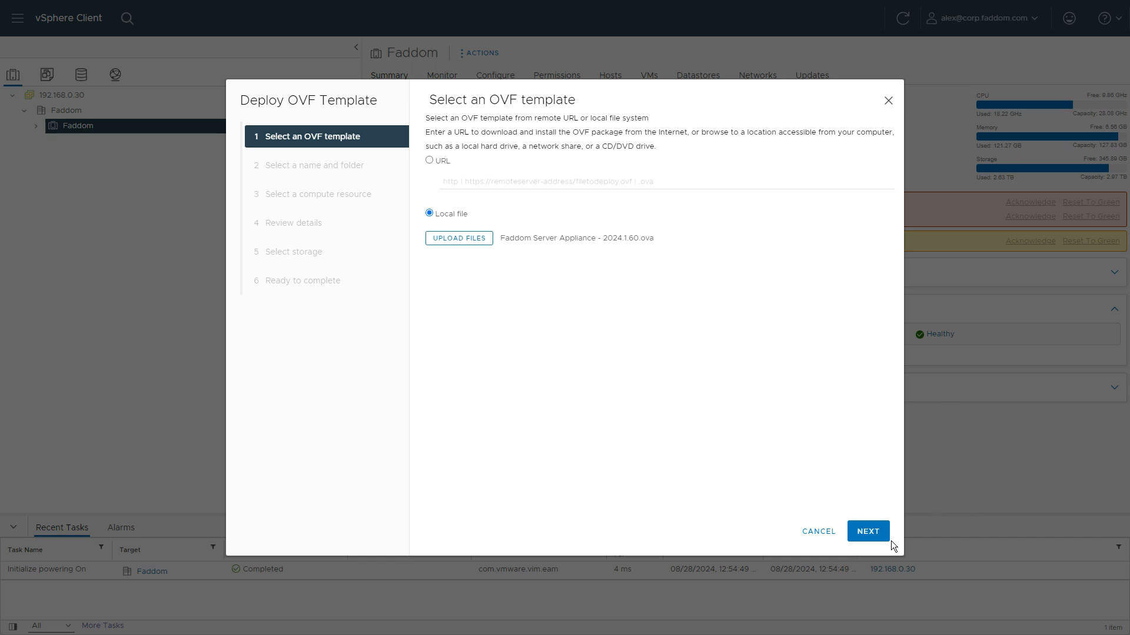
pyautogui.click(870, 533)
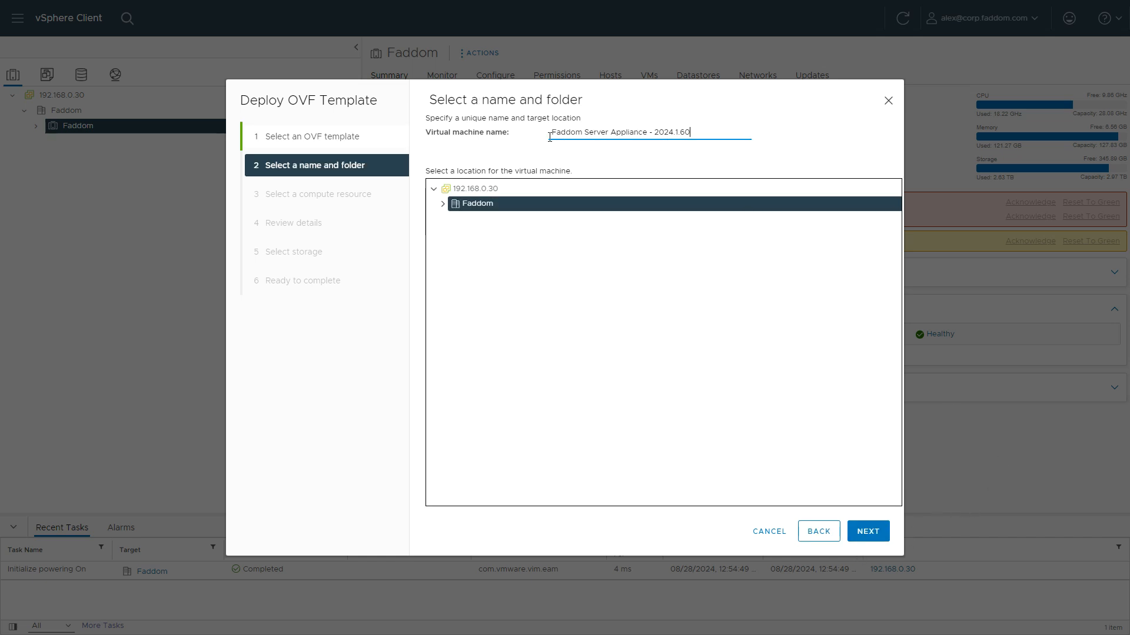
# - Name the virtual machine "Faddom Server Appliance - 2024.1.60 - 1" and place it in the Faddom datacenter
pyautogui.moveTo(554, 134); pyautogui.dragTo(653, 177)
pyautogui.click(590, 370)
pyautogui.click(867, 538)
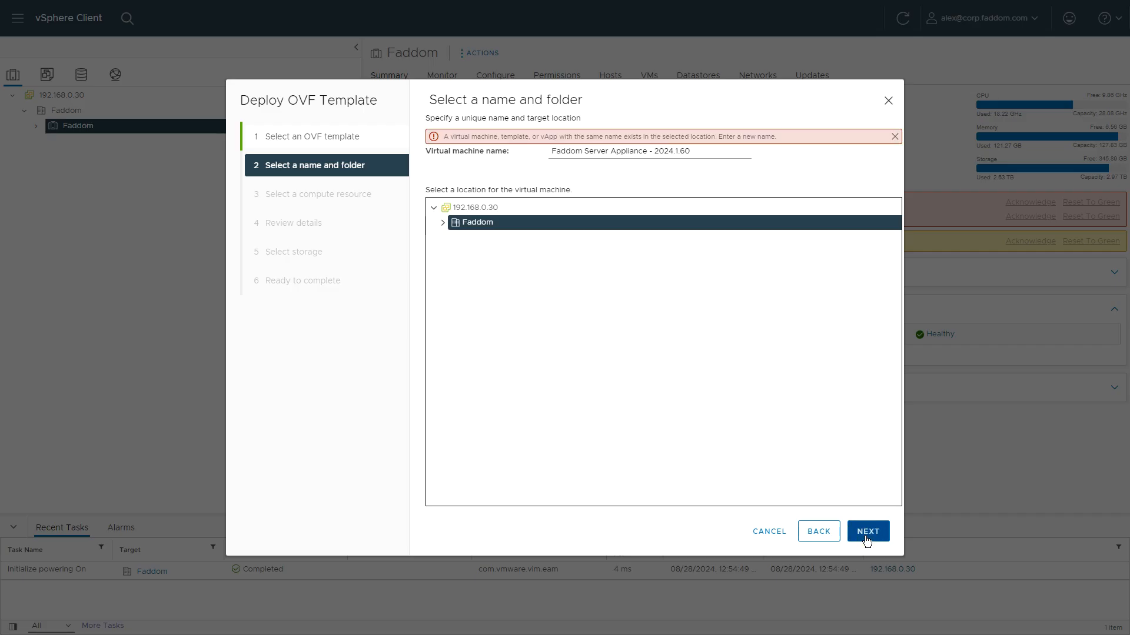
pyautogui.tripleClick(722, 139)
pyautogui.click(707, 153)
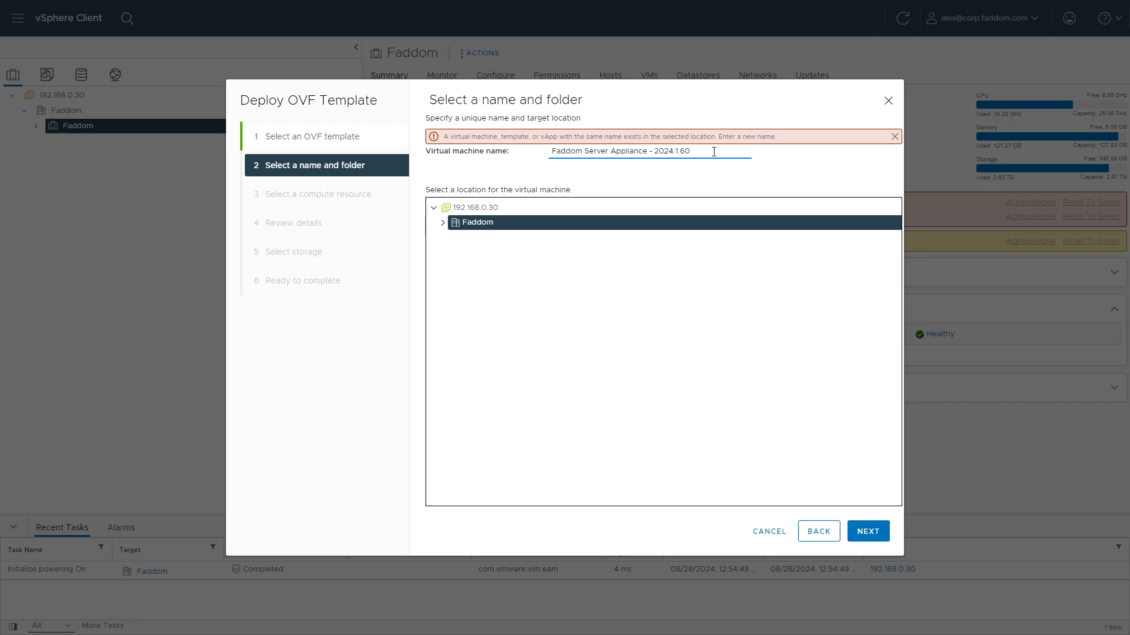
pyautogui.write('- 1')
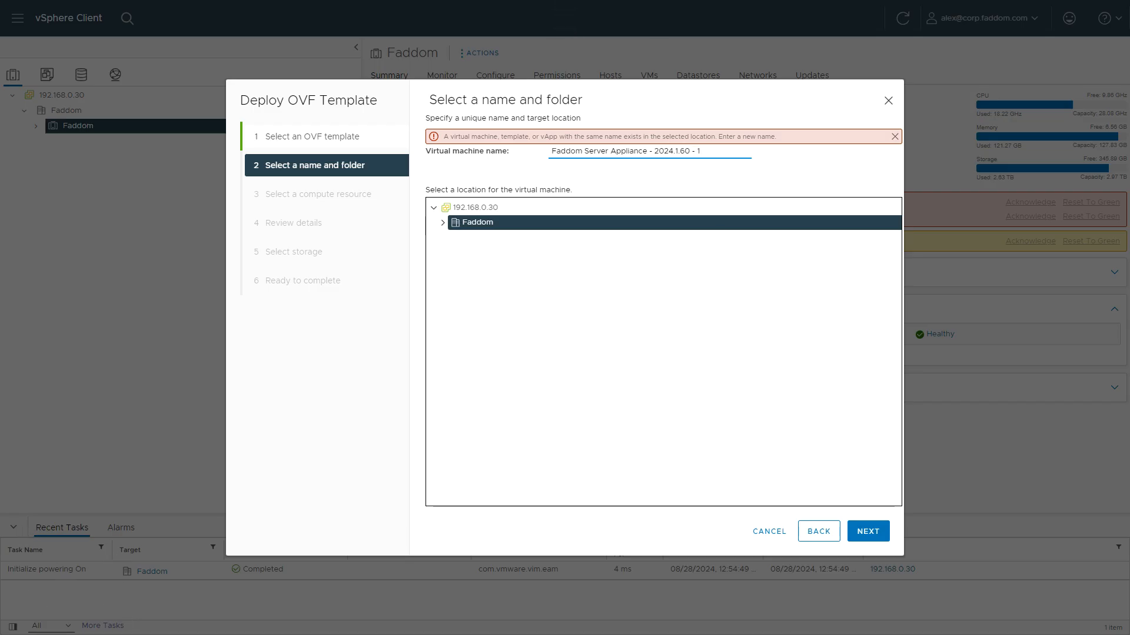
pyautogui.click(854, 534)
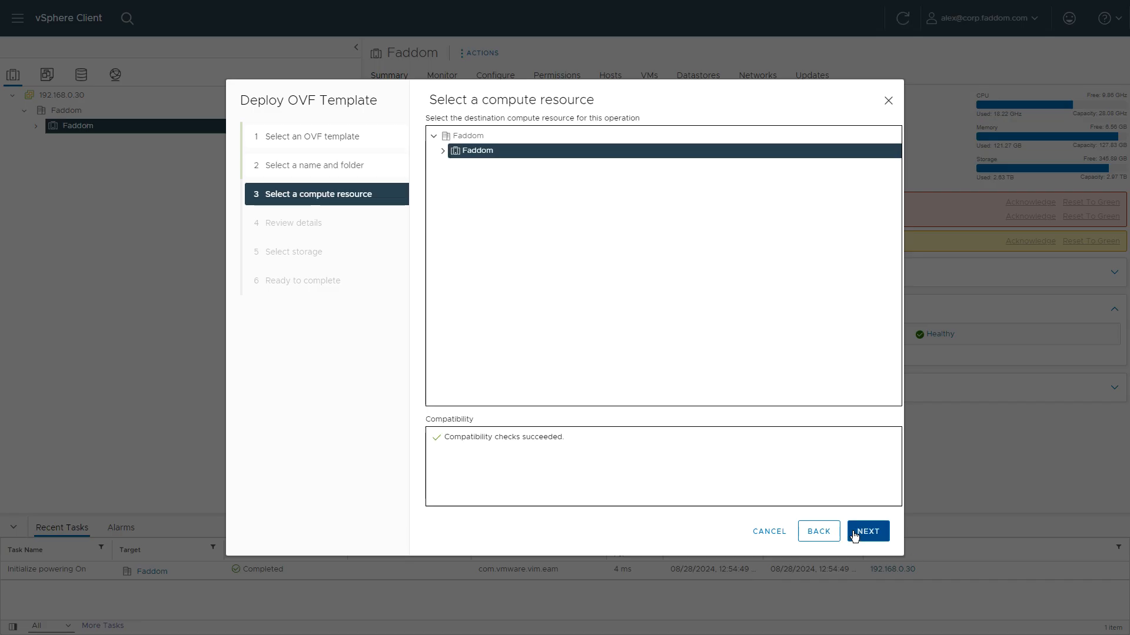
# - Keep the Faddom cluster as the compute resource and accept all license agreements for the template
pyautogui.click(862, 532)
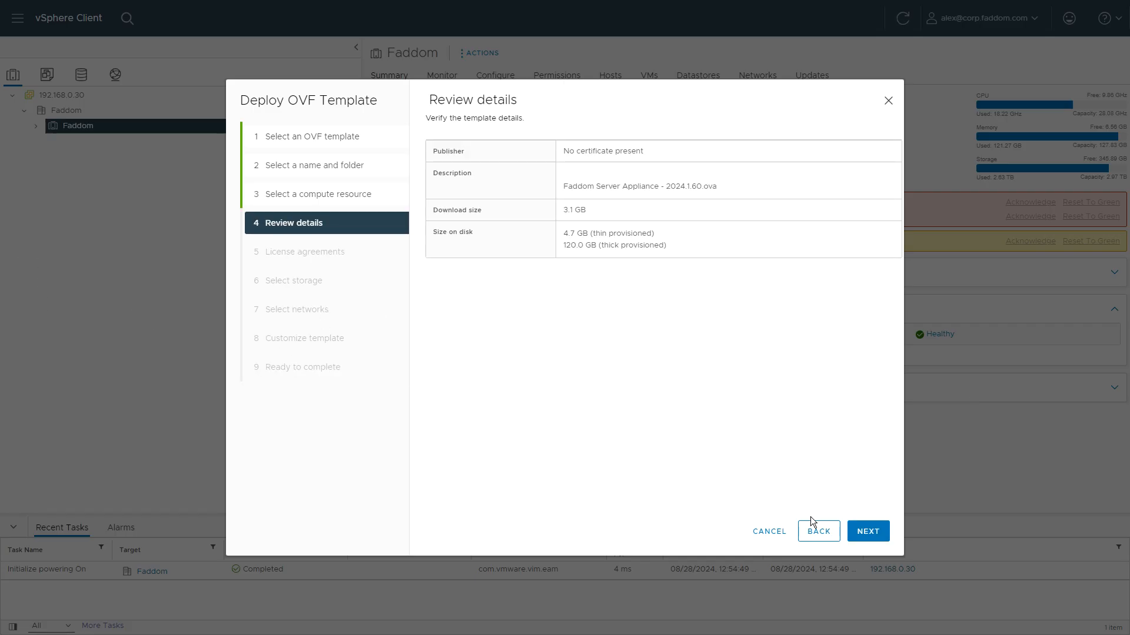
pyautogui.click(869, 531)
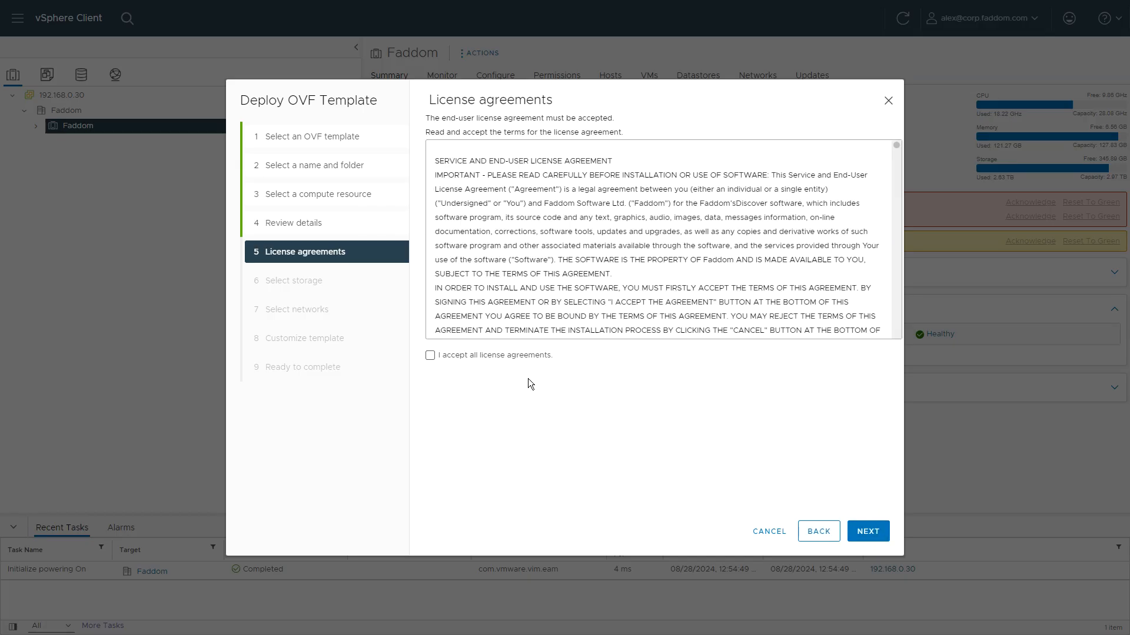
pyautogui.click(516, 357)
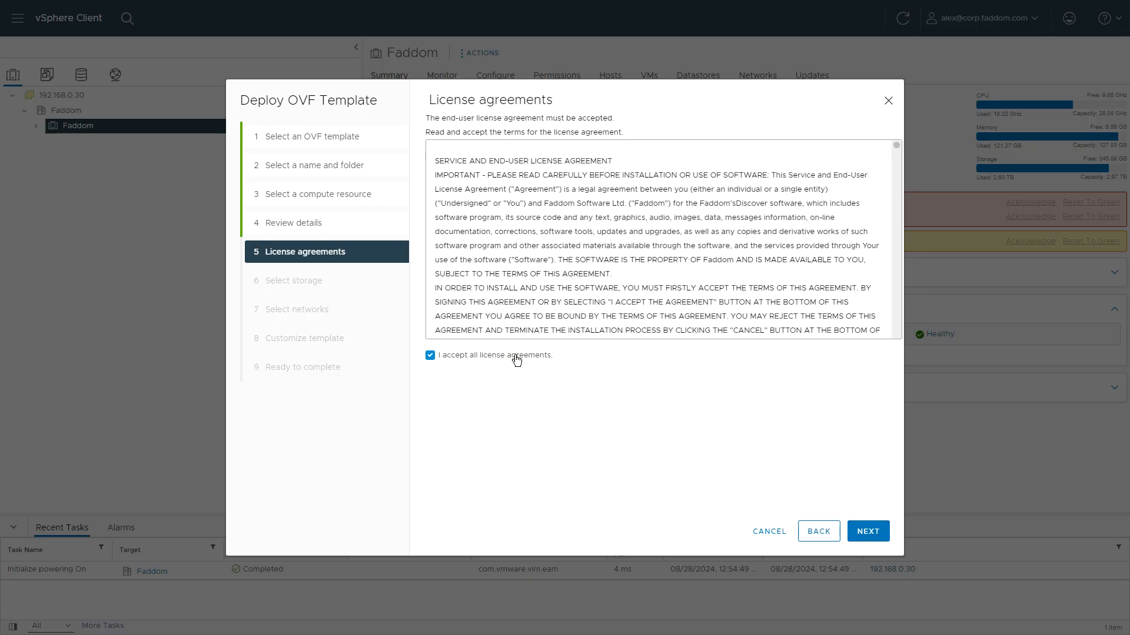
pyautogui.click(857, 530)
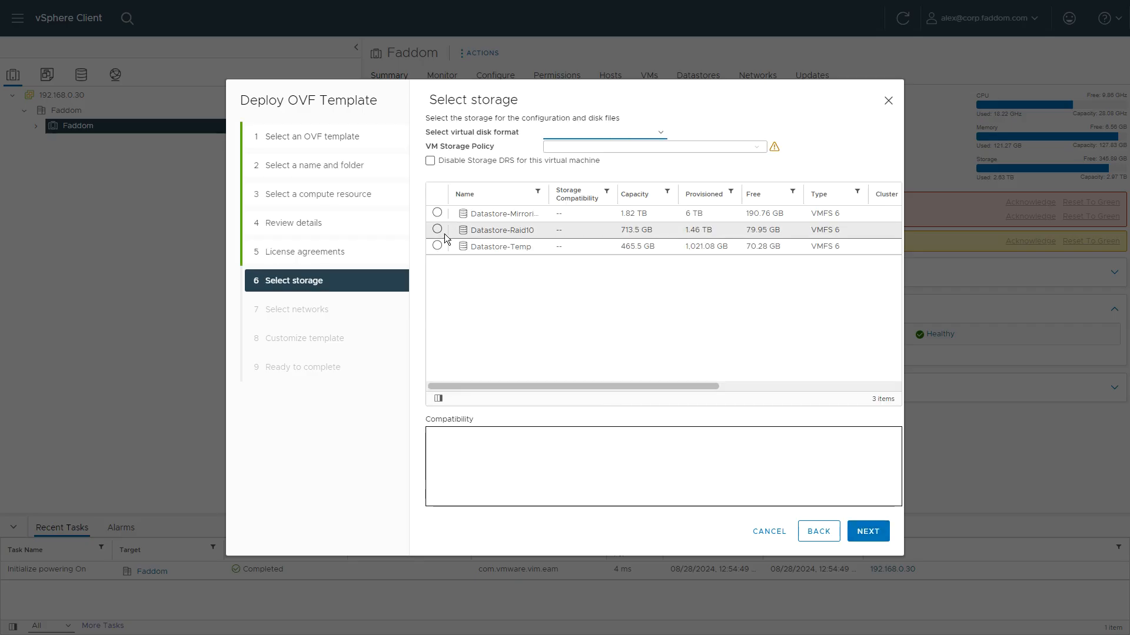
# - Store the appliance on Datastore-Mirroring with the Thin Provision virtual disk format
pyautogui.click(435, 216)
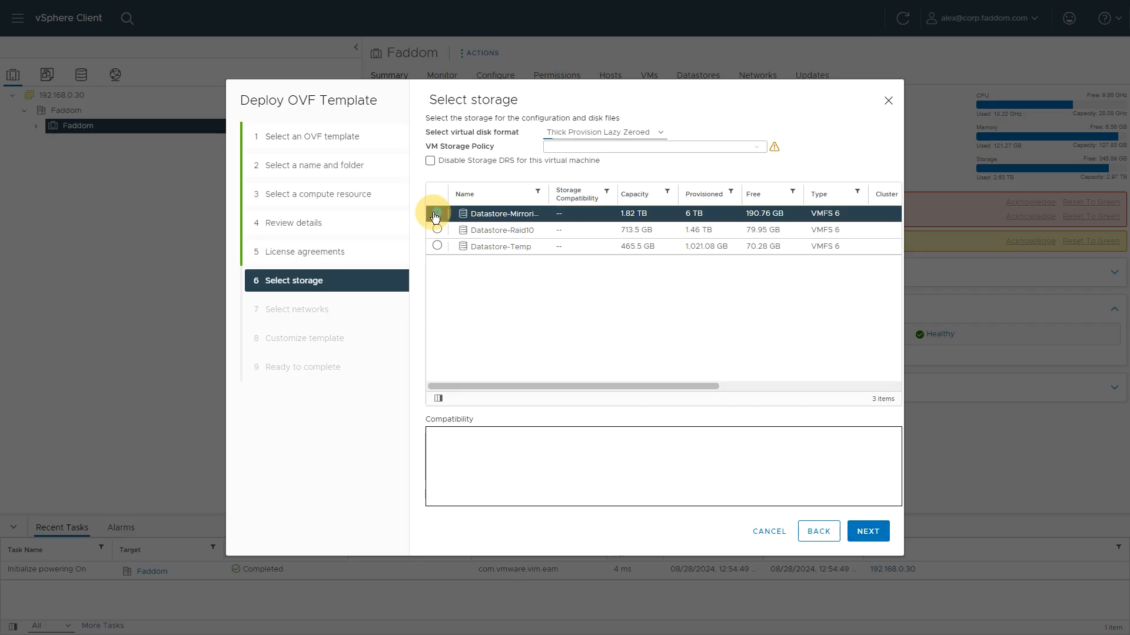
pyautogui.click(630, 131)
pyautogui.click(576, 176)
pyautogui.click(862, 532)
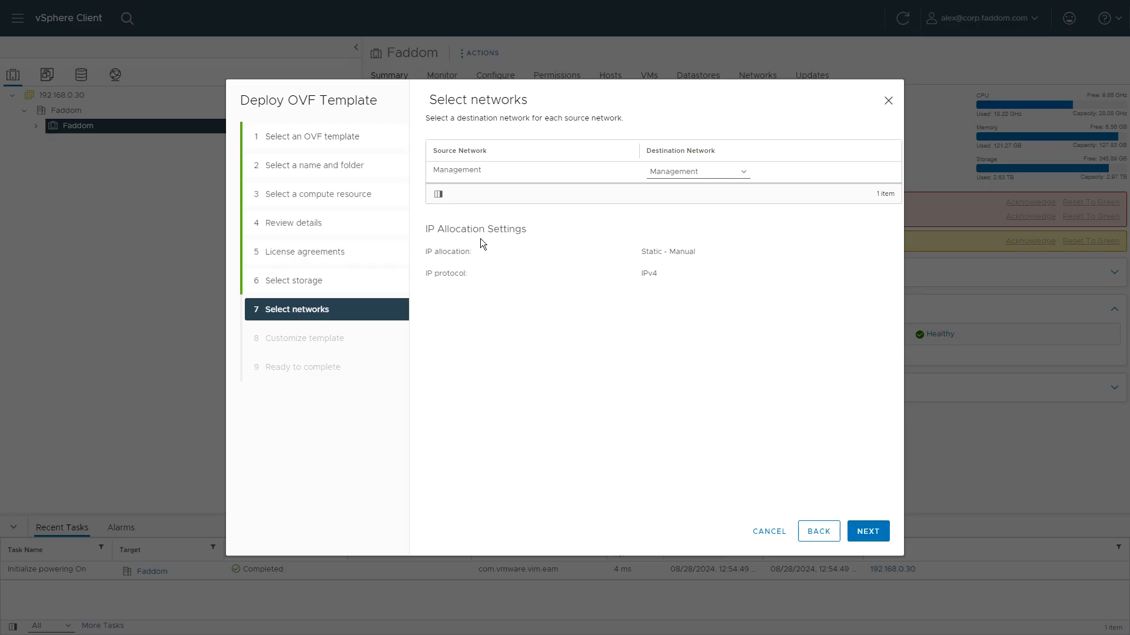
# - Map the Management source network to the Netflow destination network
pyautogui.click(666, 172)
pyautogui.click(665, 187)
pyautogui.click(686, 171)
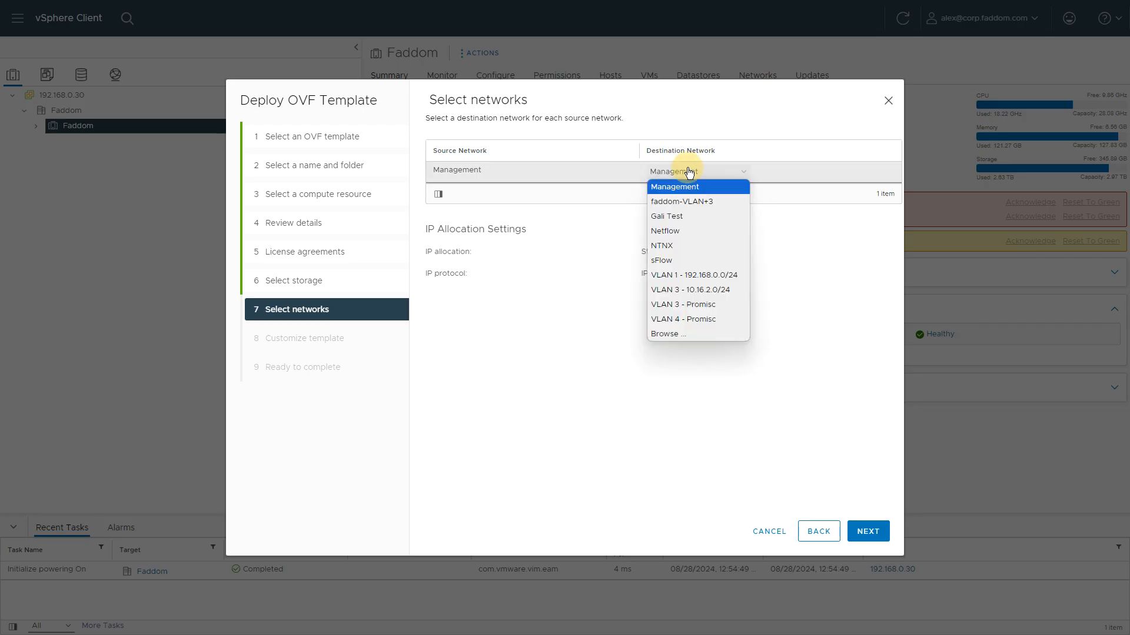
pyautogui.click(689, 236)
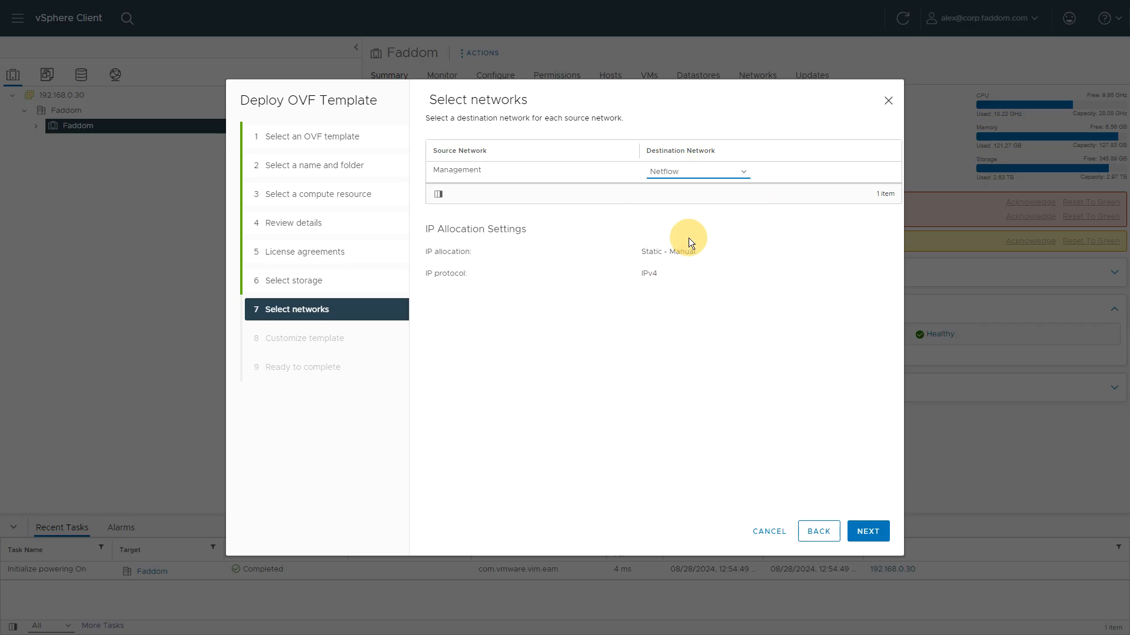
pyautogui.click(869, 531)
# - Enter and confirm the Faddom password in the template's login credentials
pyautogui.click(807, 204)
pyautogui.write('••••••••')
pyautogui.press('Tab')
pyautogui.press('Tab')
pyautogui.write('••••••••')
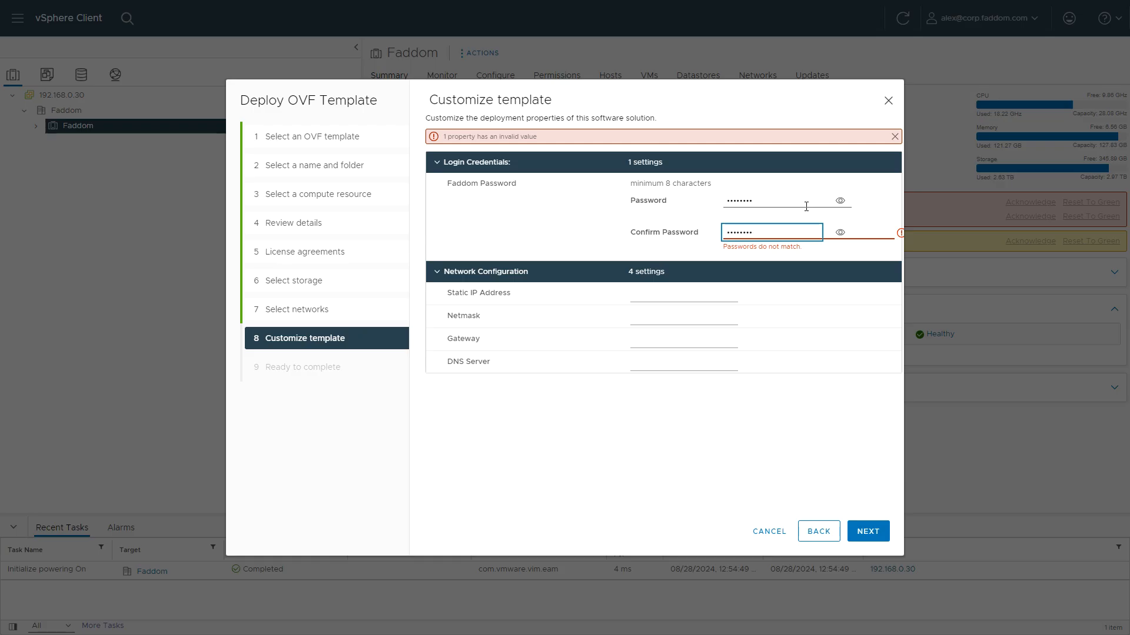
# - Set the appliance's static IP address to 192.168.0.253 and its netmask to 255.255.255.0
pyautogui.click(678, 298)
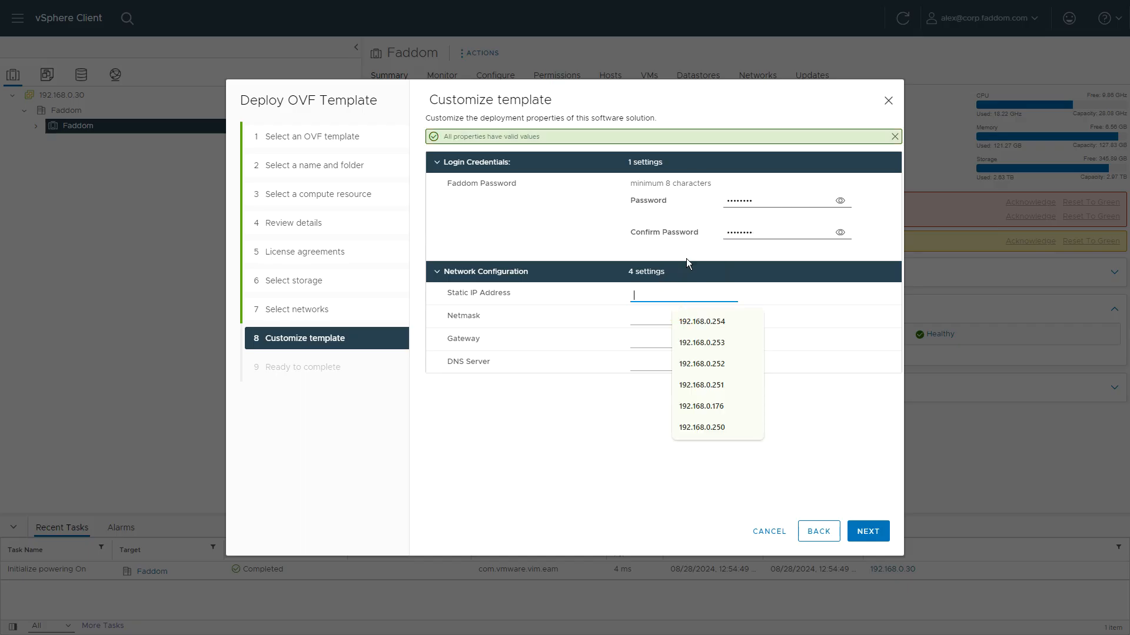
pyautogui.write('192.168.0.253')
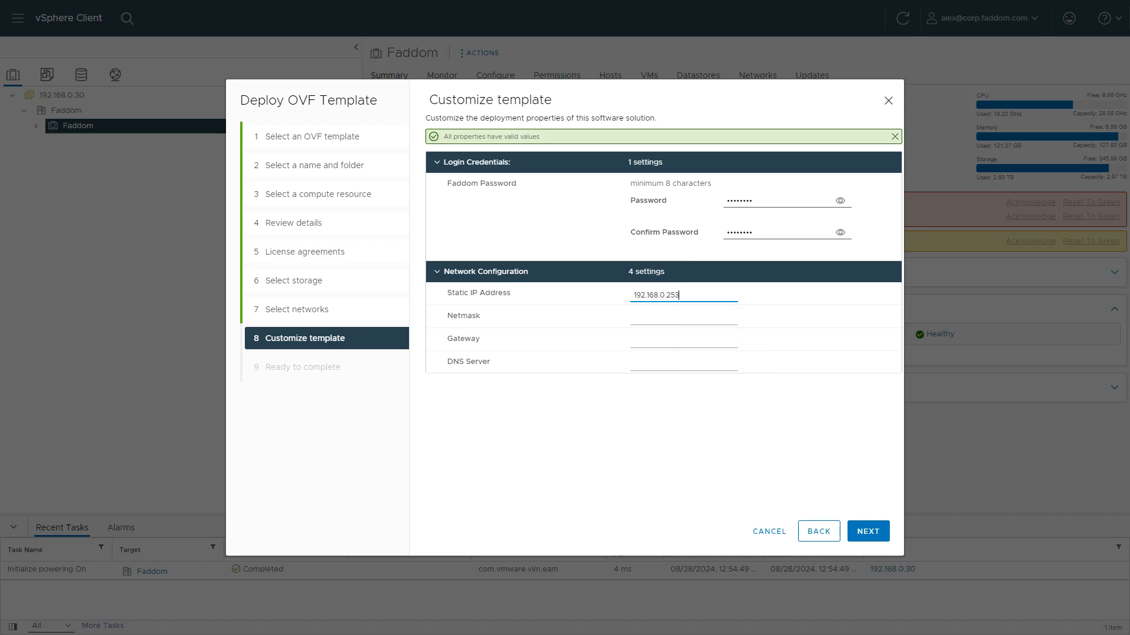
pyautogui.click(699, 317)
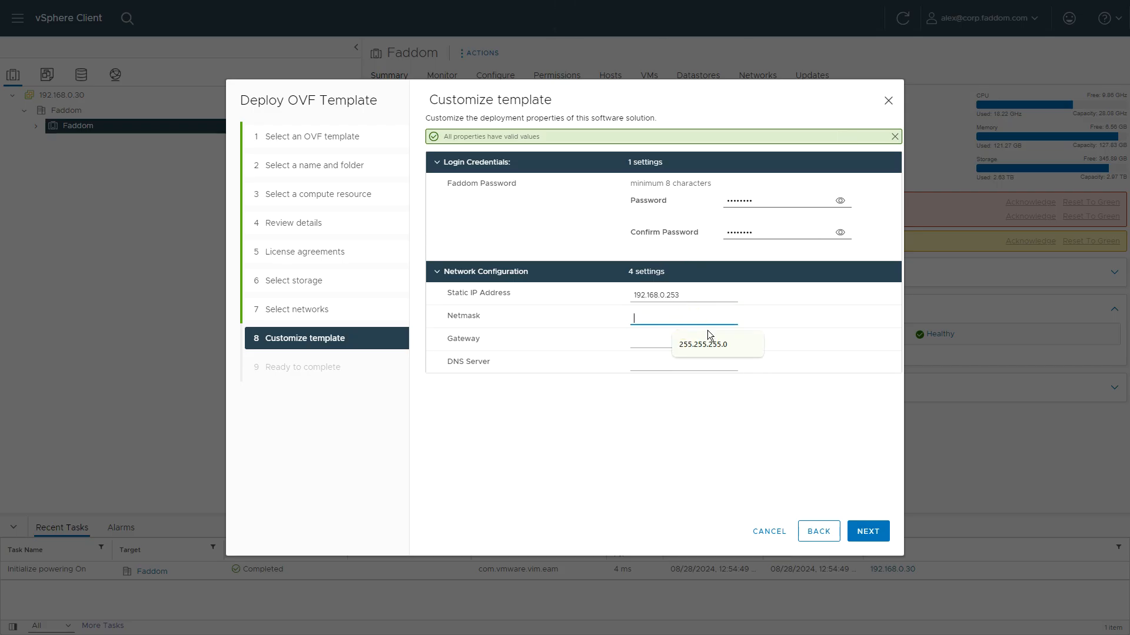
pyautogui.press('Down')
pyautogui.press('Return')
# - Set the gateway to 192.168.0.1 and the DNS server to 192.168.0.11, completing the template customization
pyautogui.press('Tab')
pyautogui.press('Down')
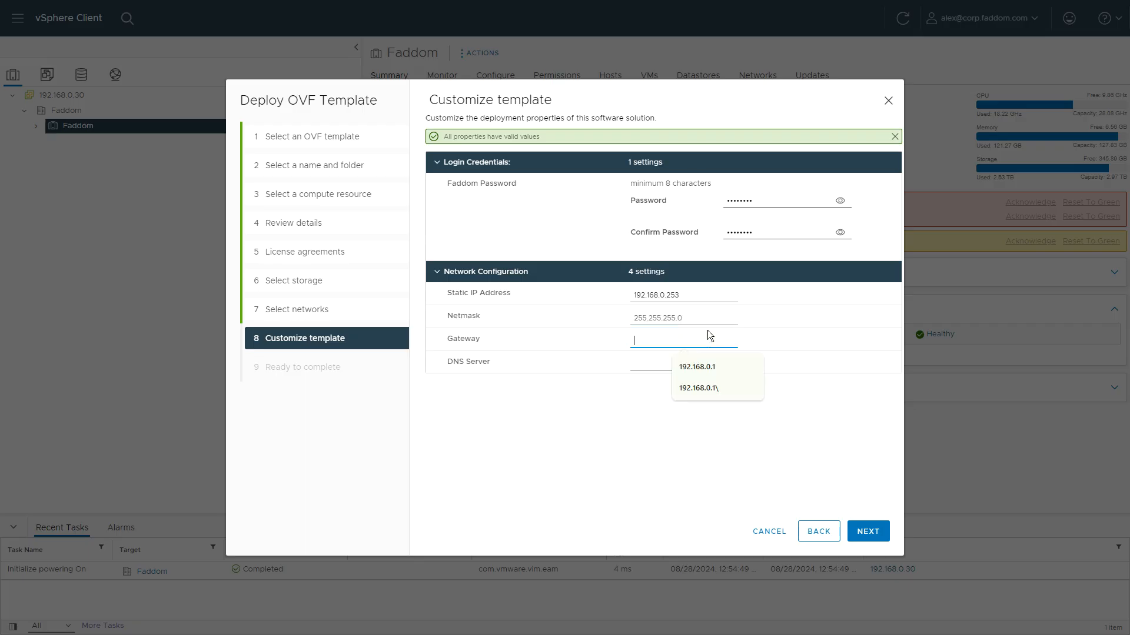
pyautogui.press('Down')
pyautogui.press('Return')
pyautogui.press('Tab')
pyautogui.press('Down')
pyautogui.press('Down')
pyautogui.press('Return')
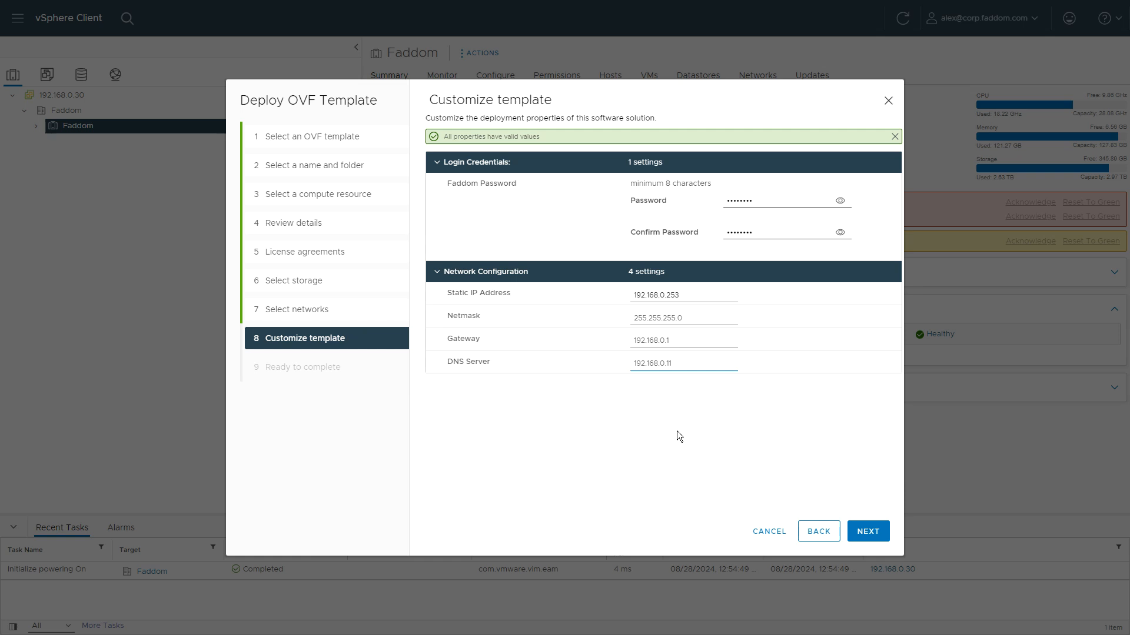
pyautogui.click(875, 536)
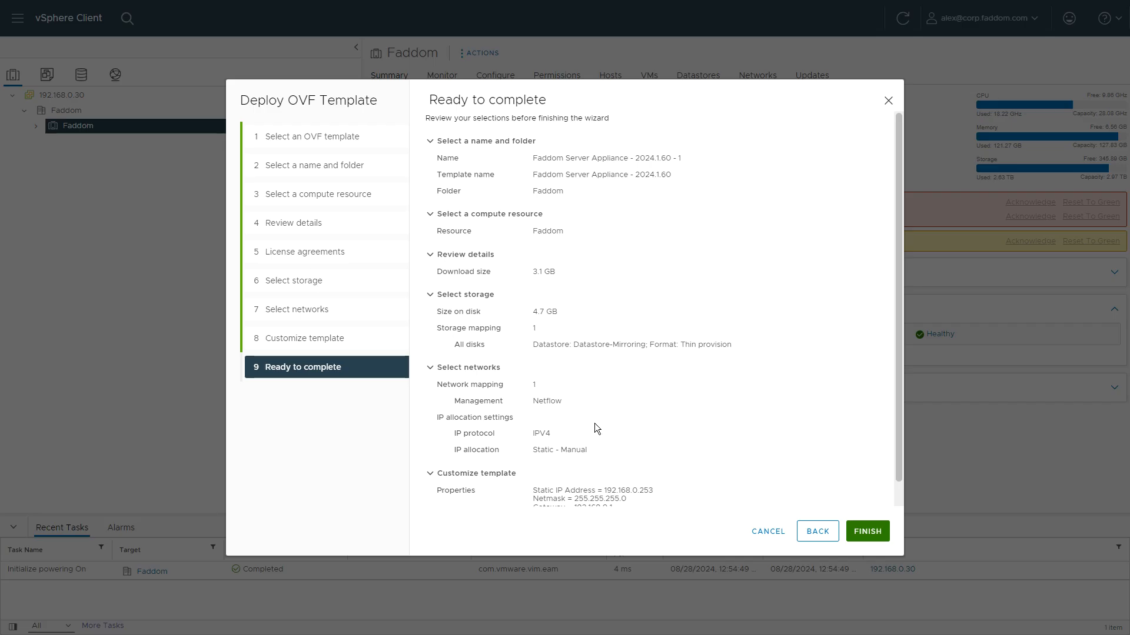
# - Review the deployment summary and finish the OVF template deployment
pyautogui.scroll(-1, 665, 432)
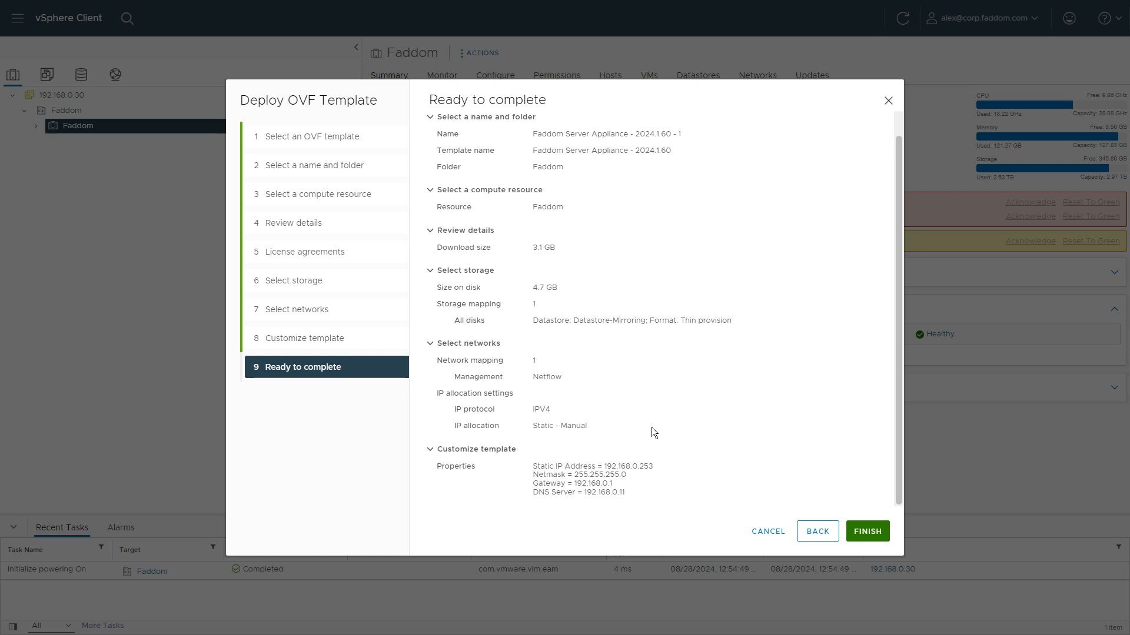
pyautogui.scroll(1, 788, 421)
pyautogui.scroll(-1, 827, 371)
pyautogui.click(877, 533)
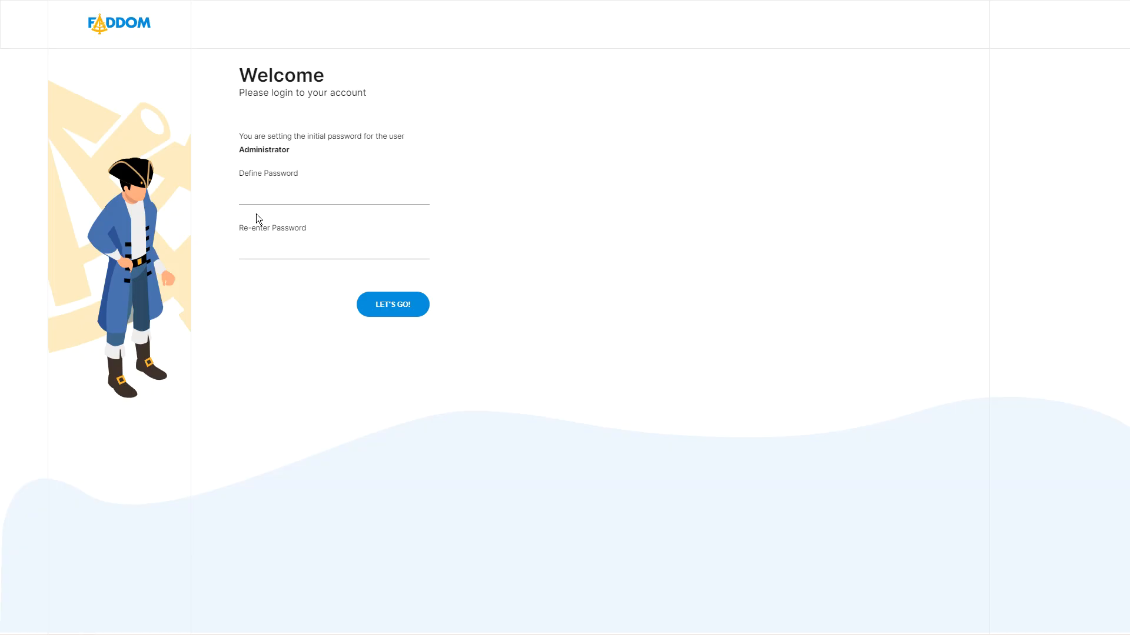
# - On the Faddom web interface's welcome page, define and re-enter the Administrator account's initial password and submit it
pyautogui.click(286, 203)
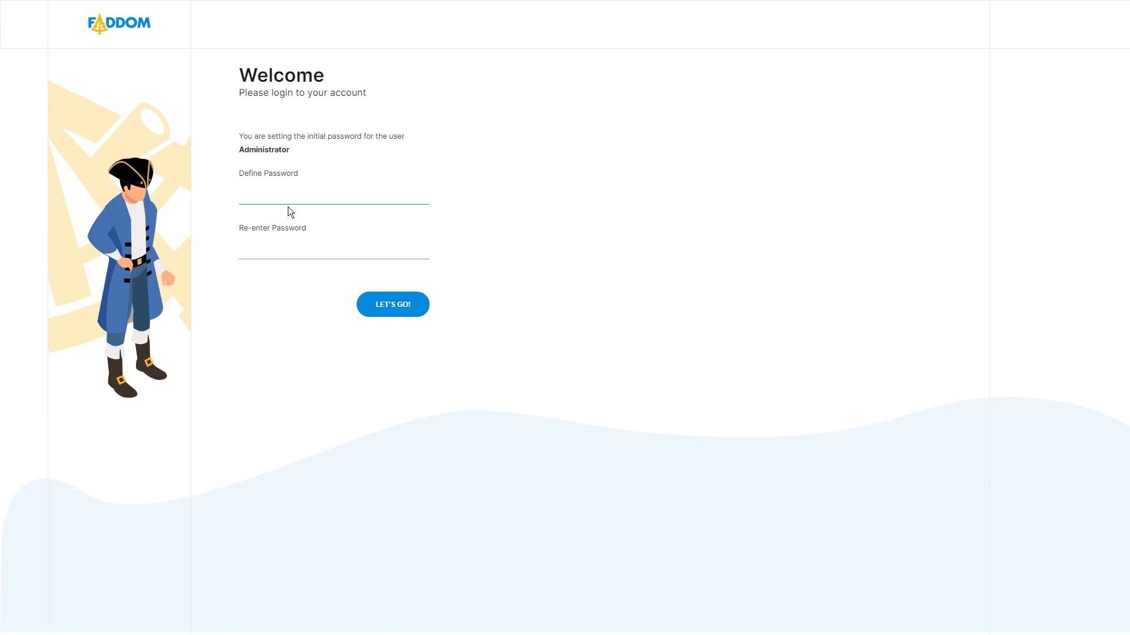
pyautogui.write('••••••••')
pyautogui.press('Tab')
pyautogui.write('••••••••')
pyautogui.hotkey('ctrl', 'a')
pyautogui.press('BackSpace')
pyautogui.write('••••••••')
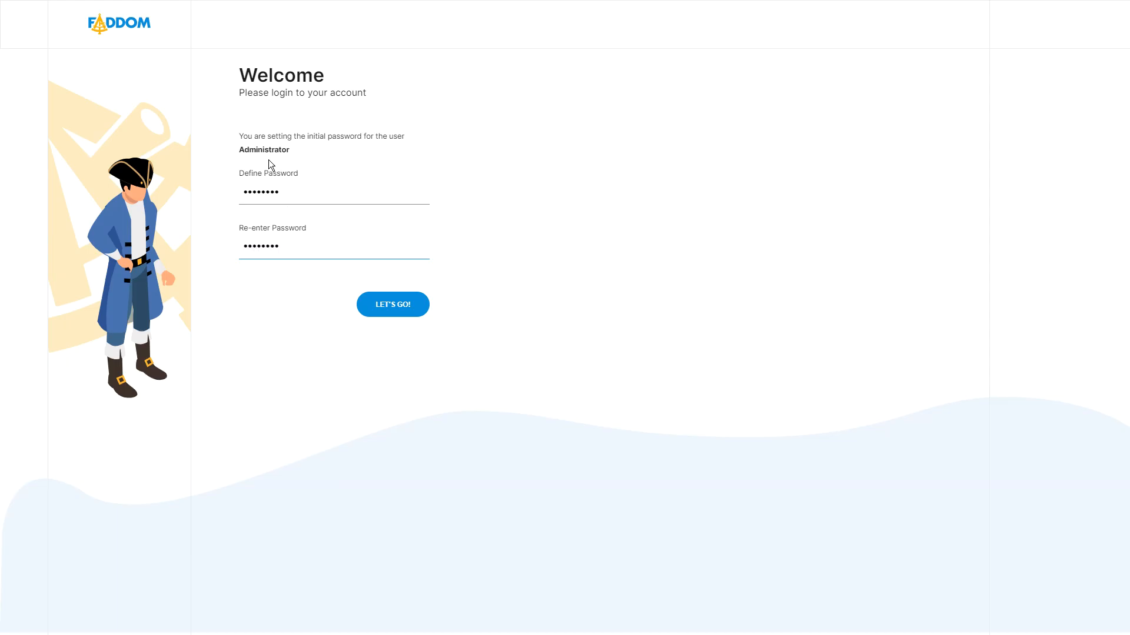
pyautogui.click(423, 304)
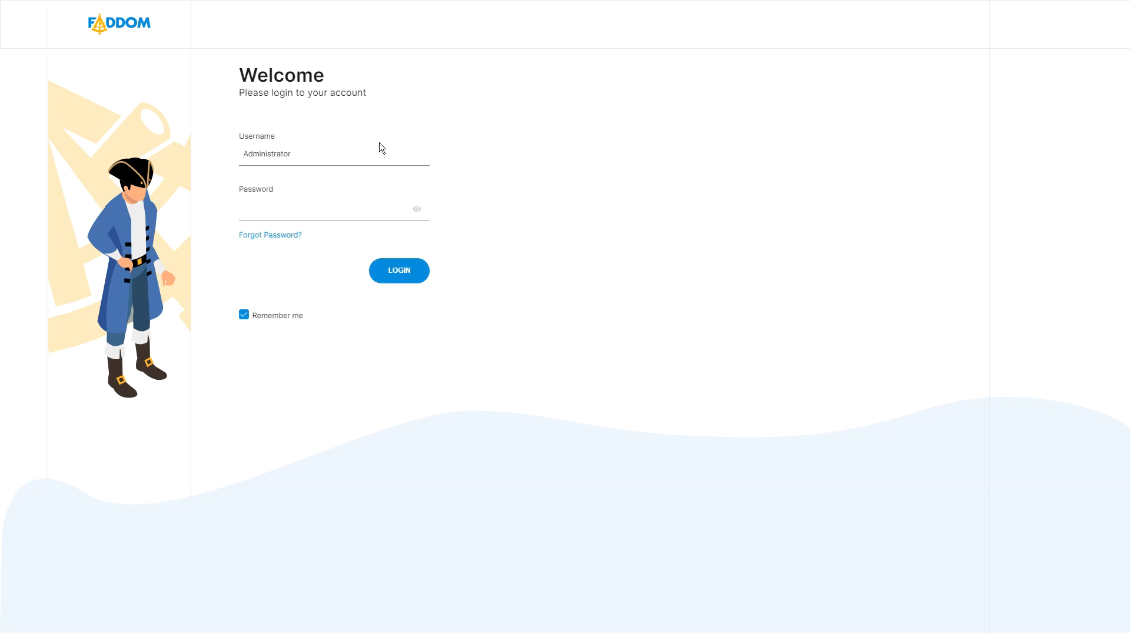
# - Log in to Faddom as Administrator with the account password
pyautogui.click(358, 198)
pyautogui.write('********')
pyautogui.click(395, 271)
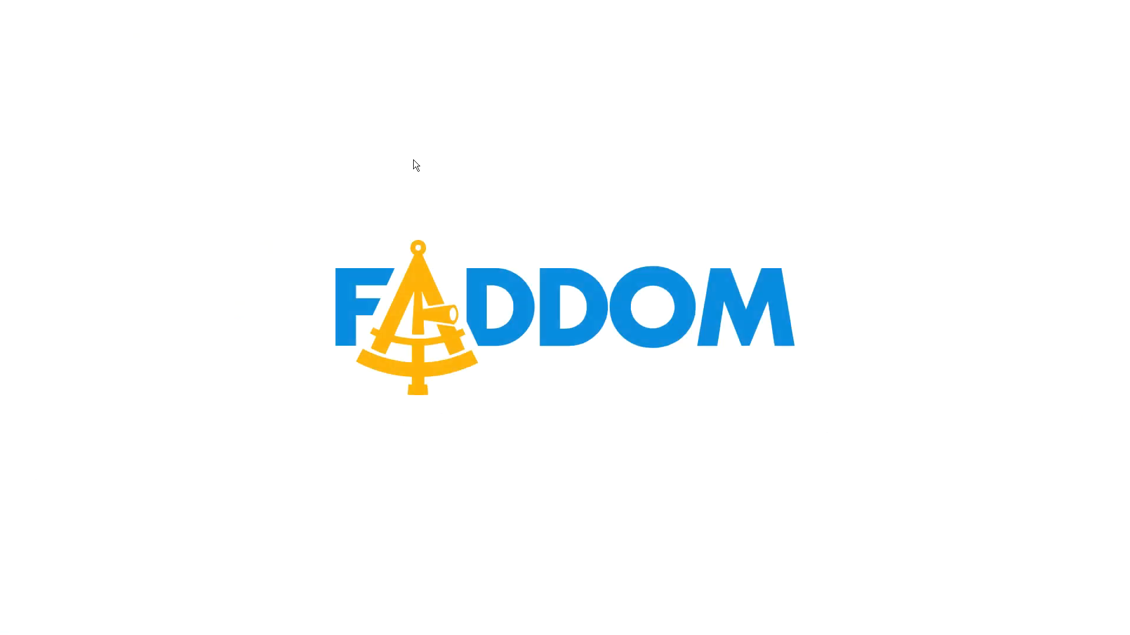